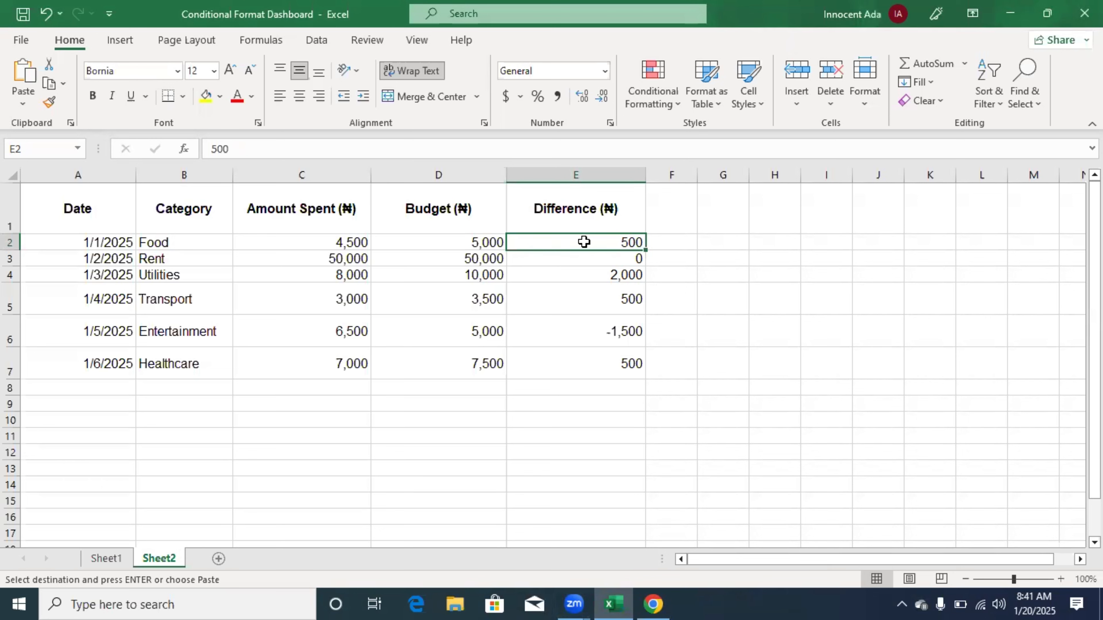
# - Apply a new 3-Color Scale formatting rule with red minimum, yellow midpoint and green maximum to the Difference values in E2:E7
pyautogui.moveTo(583, 242); pyautogui.dragTo(591, 368)
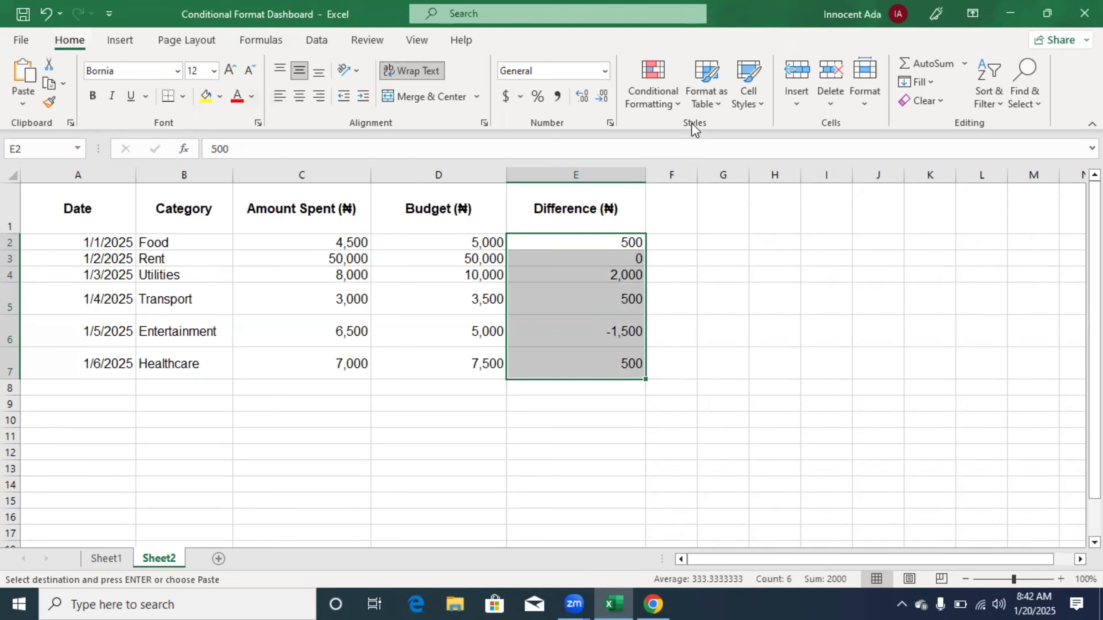
pyautogui.click(677, 101)
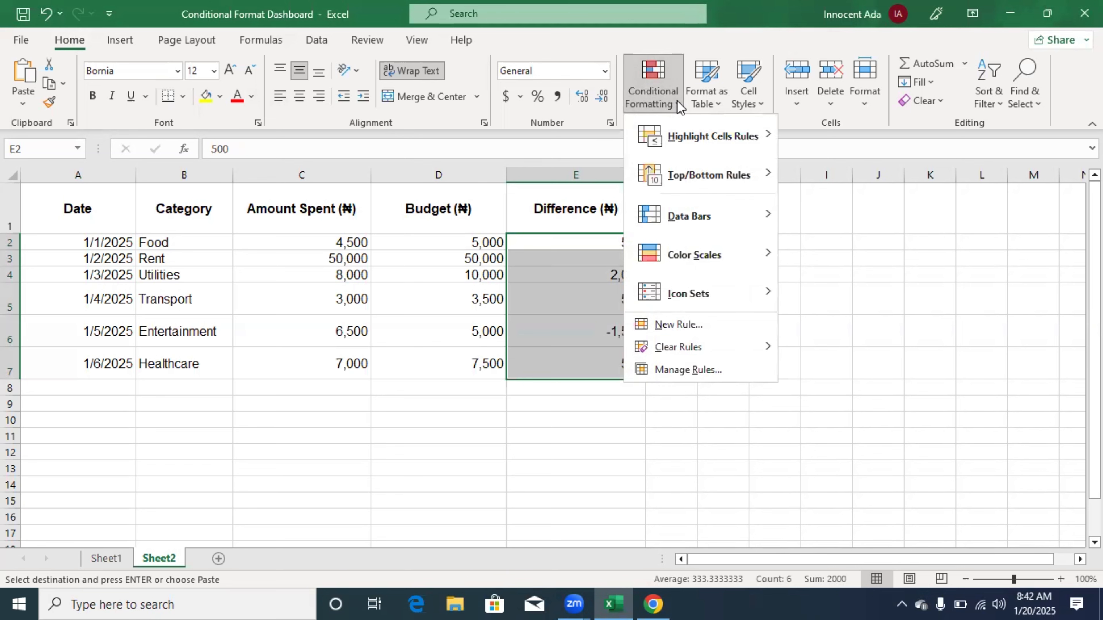
pyautogui.click(694, 329)
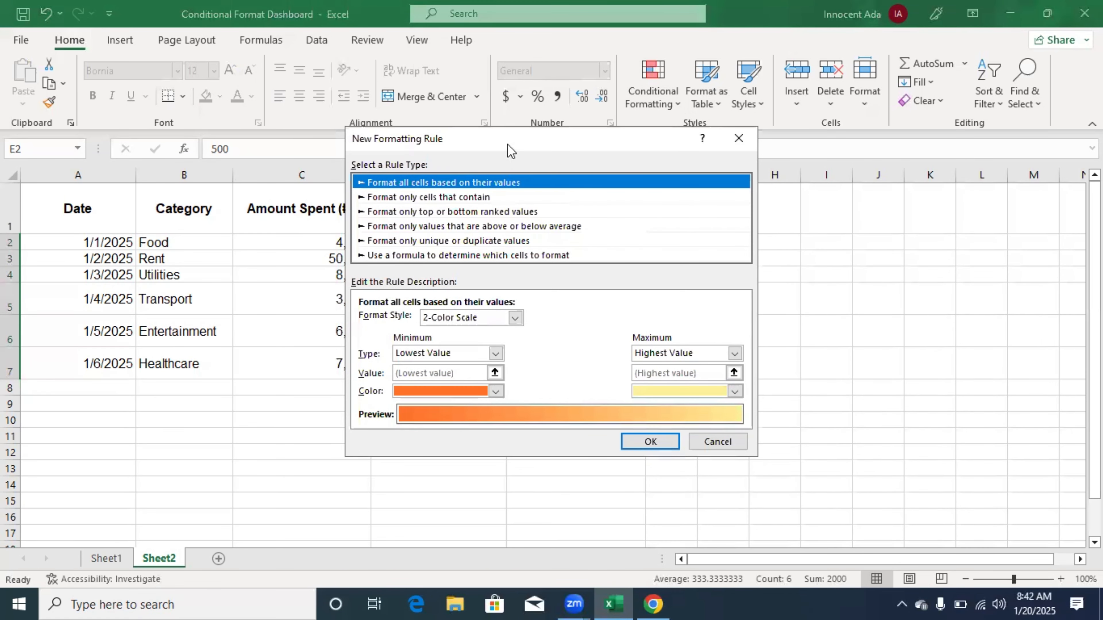
pyautogui.moveTo(511, 151); pyautogui.dragTo(834, 180)
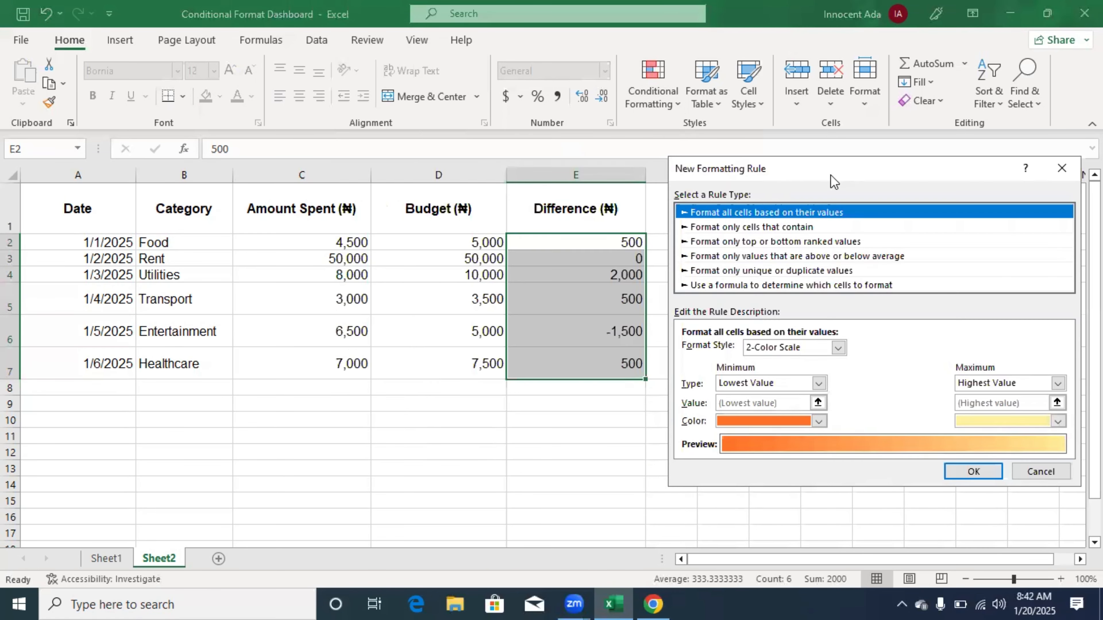
pyautogui.click(838, 348)
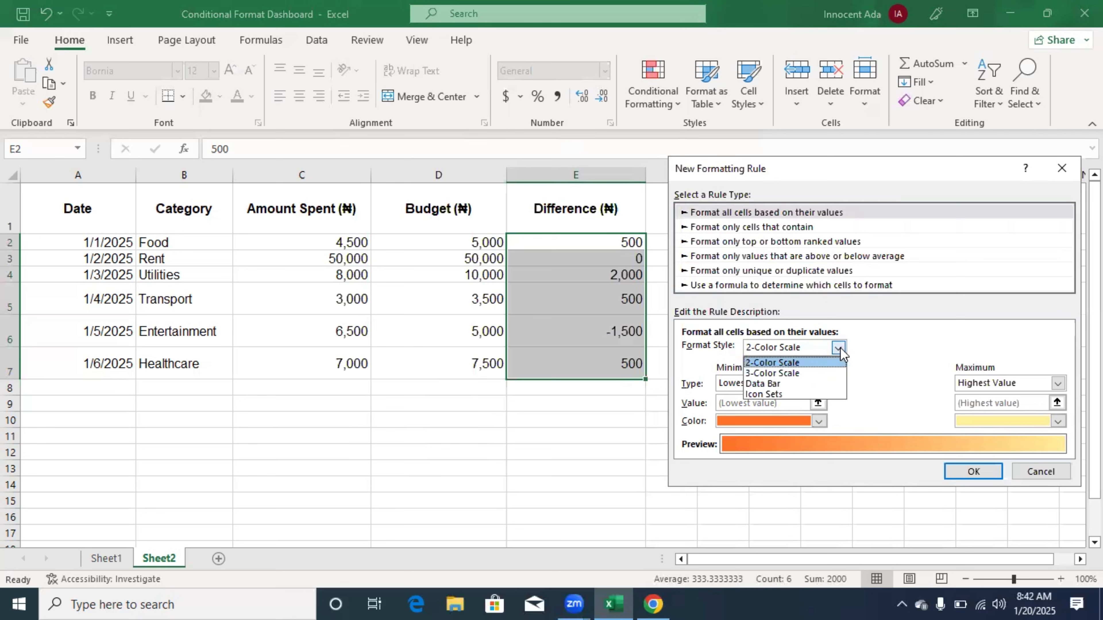
pyautogui.click(822, 374)
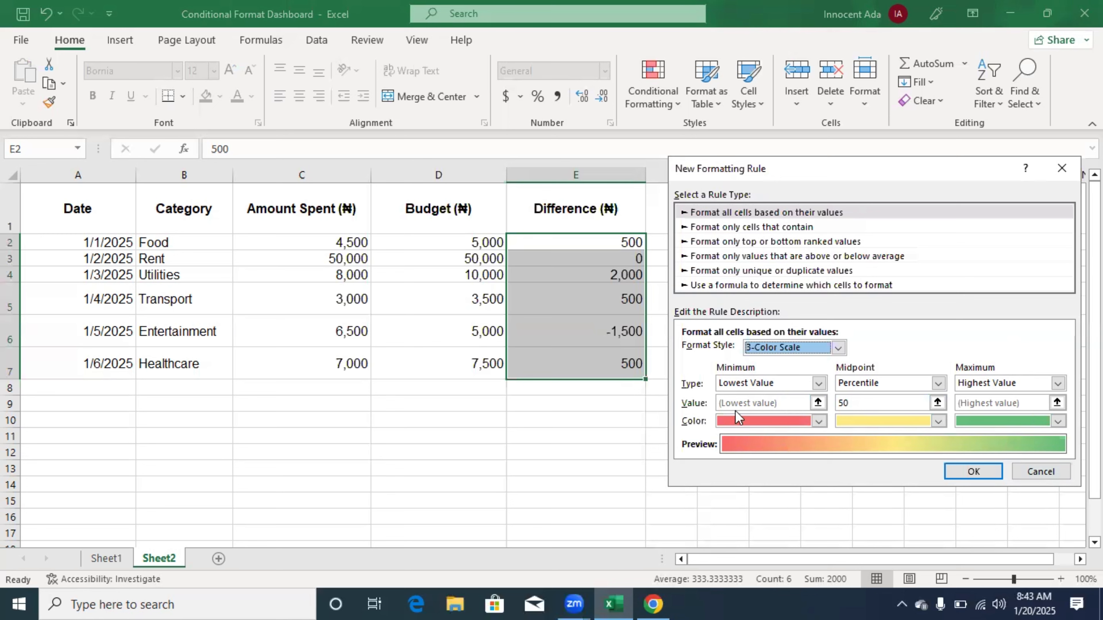
pyautogui.click(819, 421)
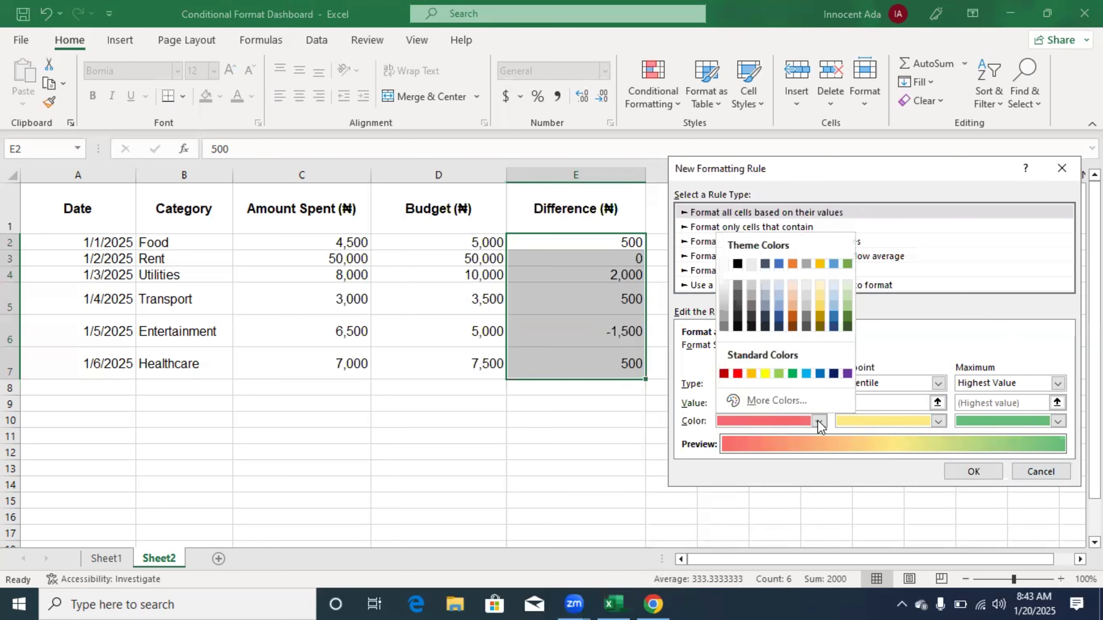
pyautogui.click(819, 422)
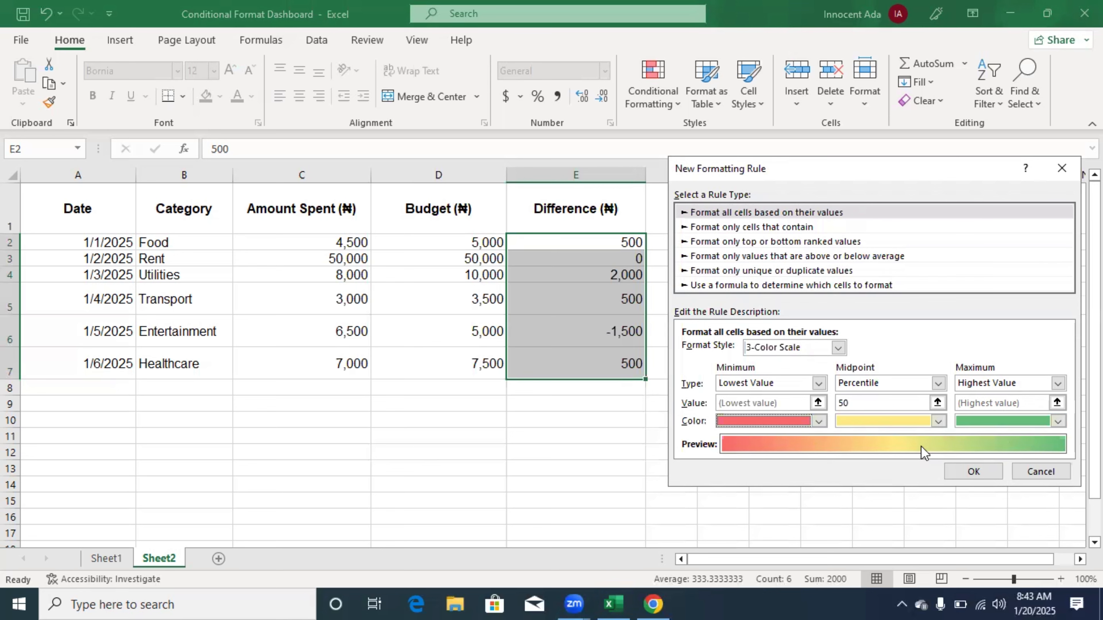
pyautogui.click(973, 472)
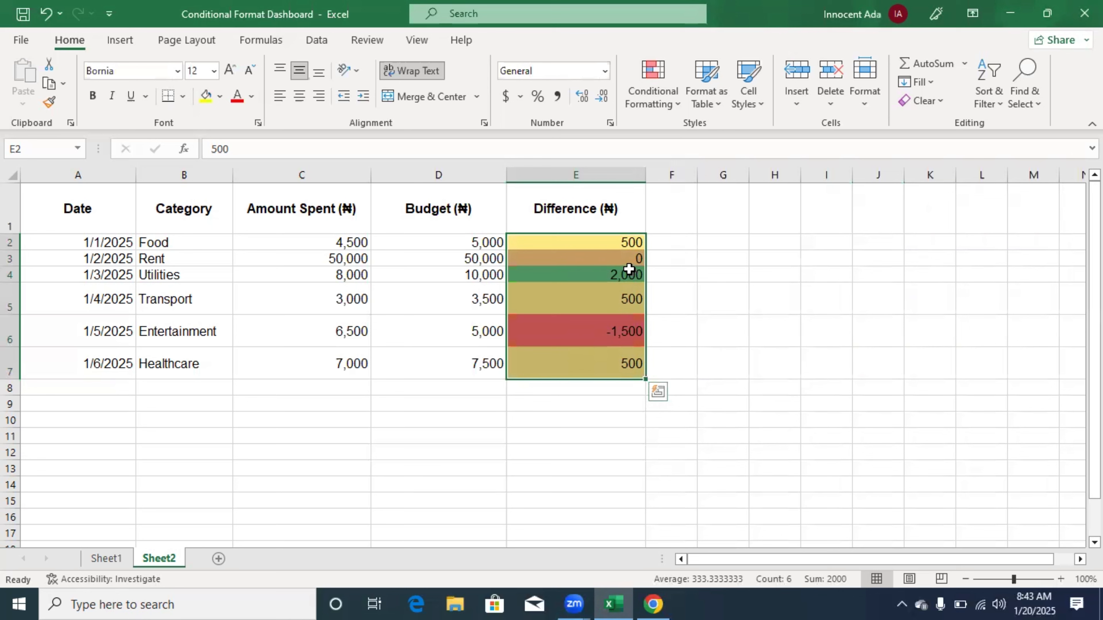
pyautogui.click(668, 271)
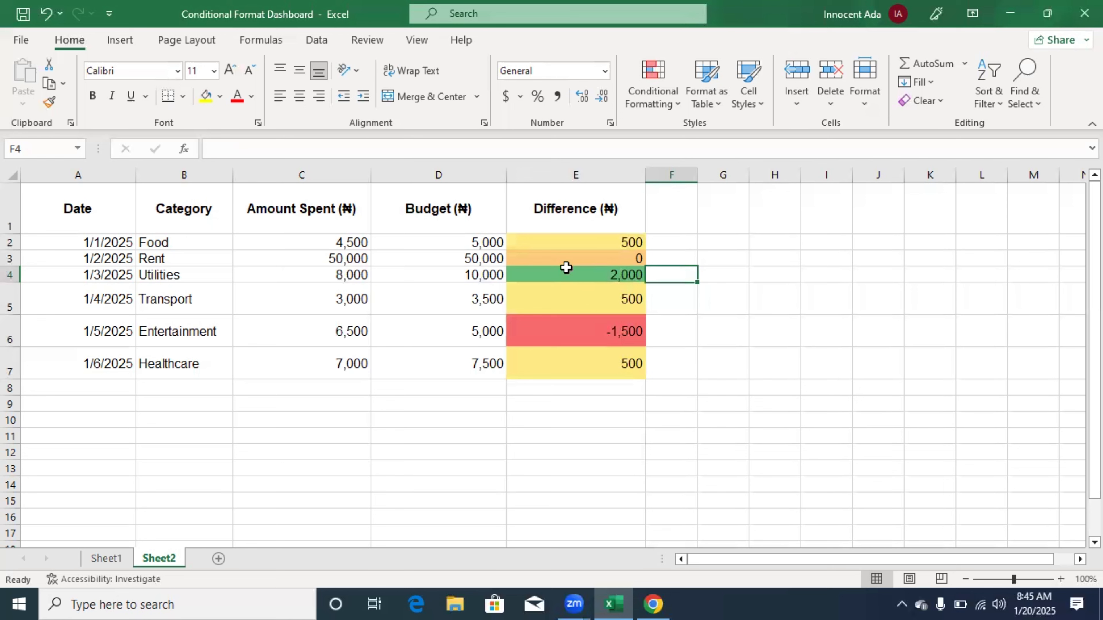
# - Highlight Amount Spent values in C2:C7 that are less than 5000 with Green Fill with Dark Green Text
pyautogui.moveTo(280, 238); pyautogui.dragTo(278, 361)
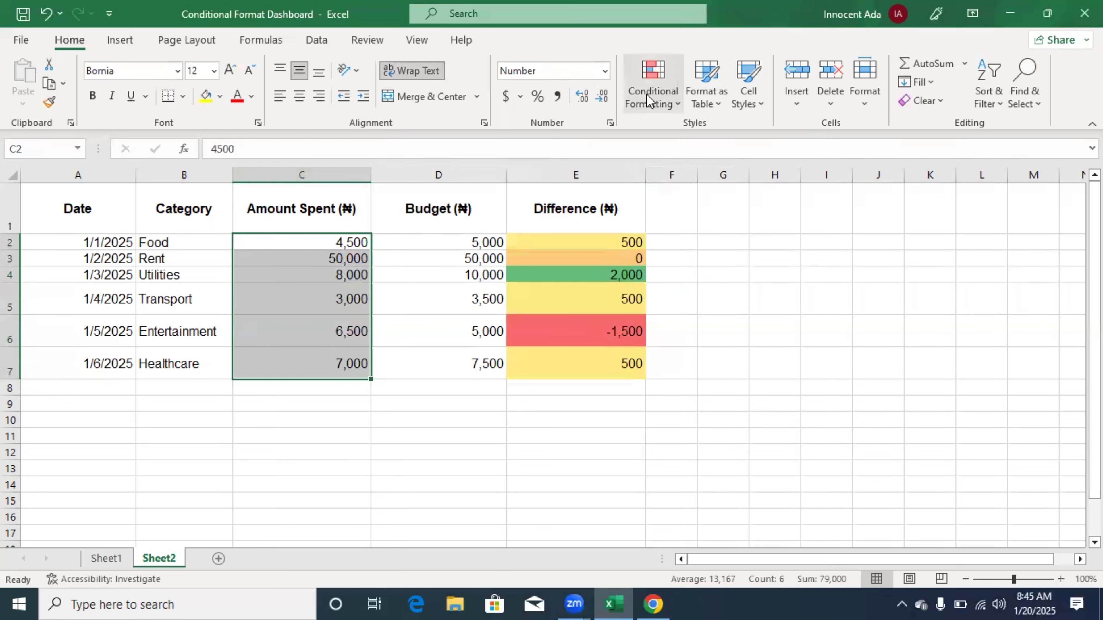
pyautogui.click(679, 98)
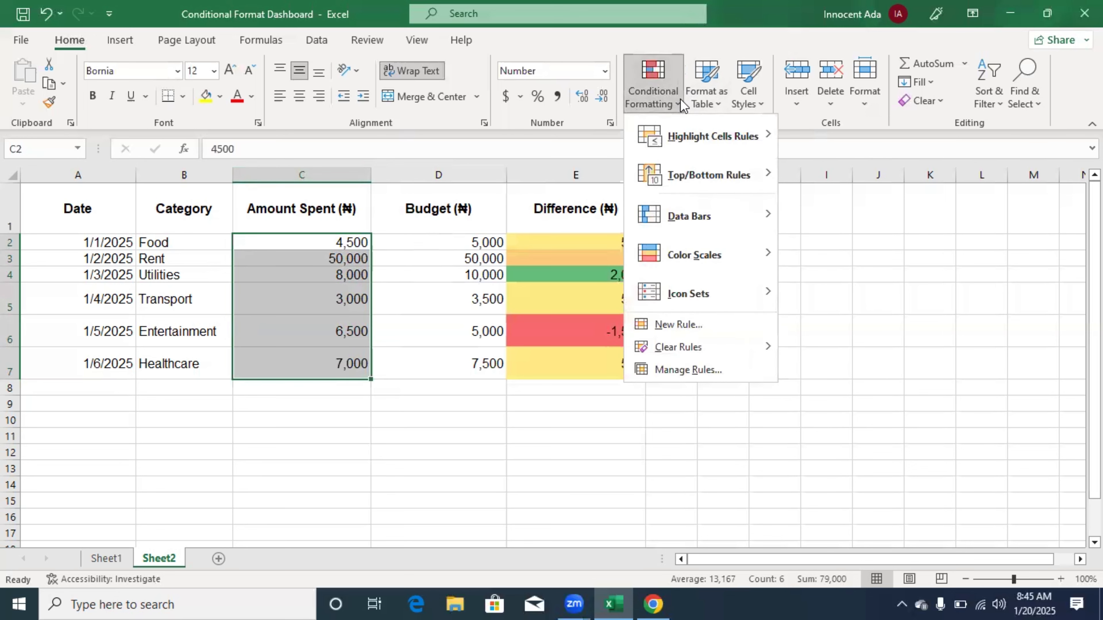
pyautogui.moveTo(683, 148)
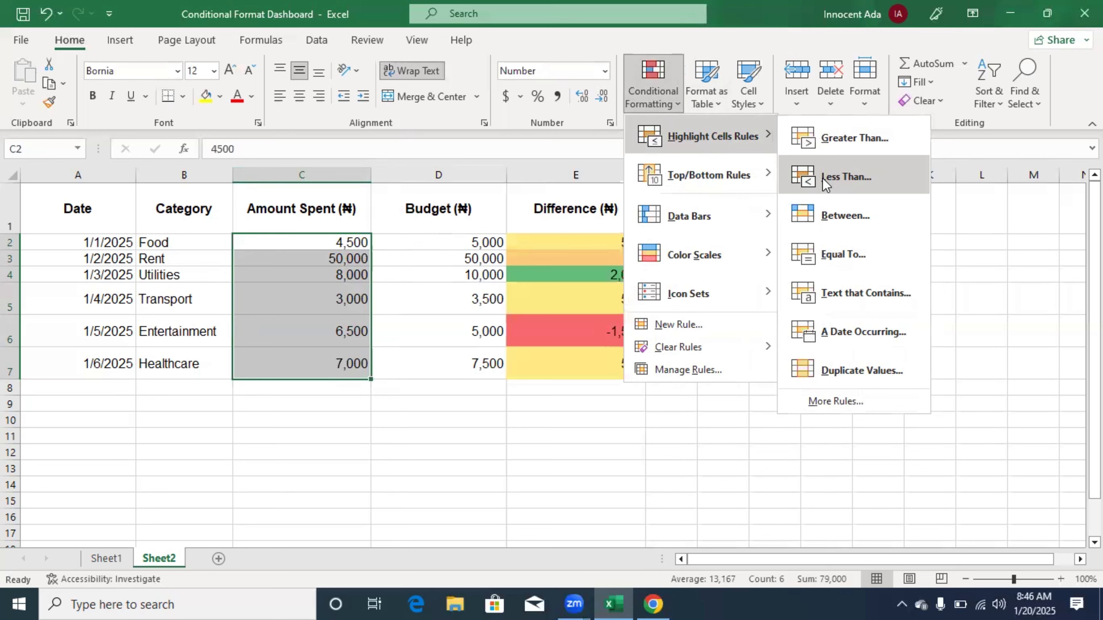
pyautogui.click(845, 181)
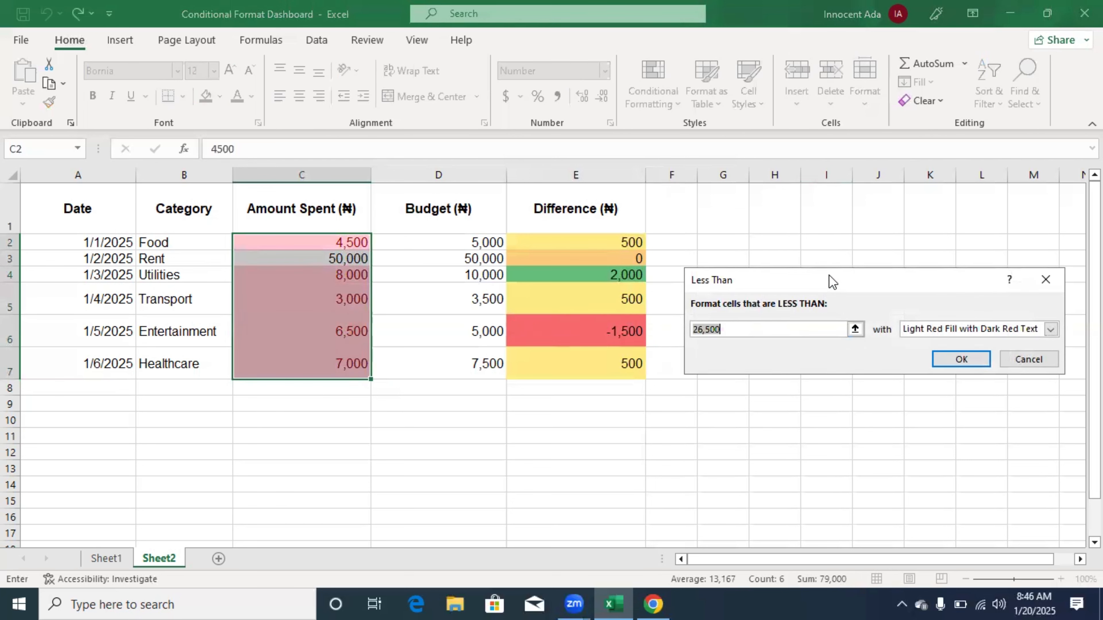
pyautogui.moveTo(831, 280); pyautogui.dragTo(451, 408)
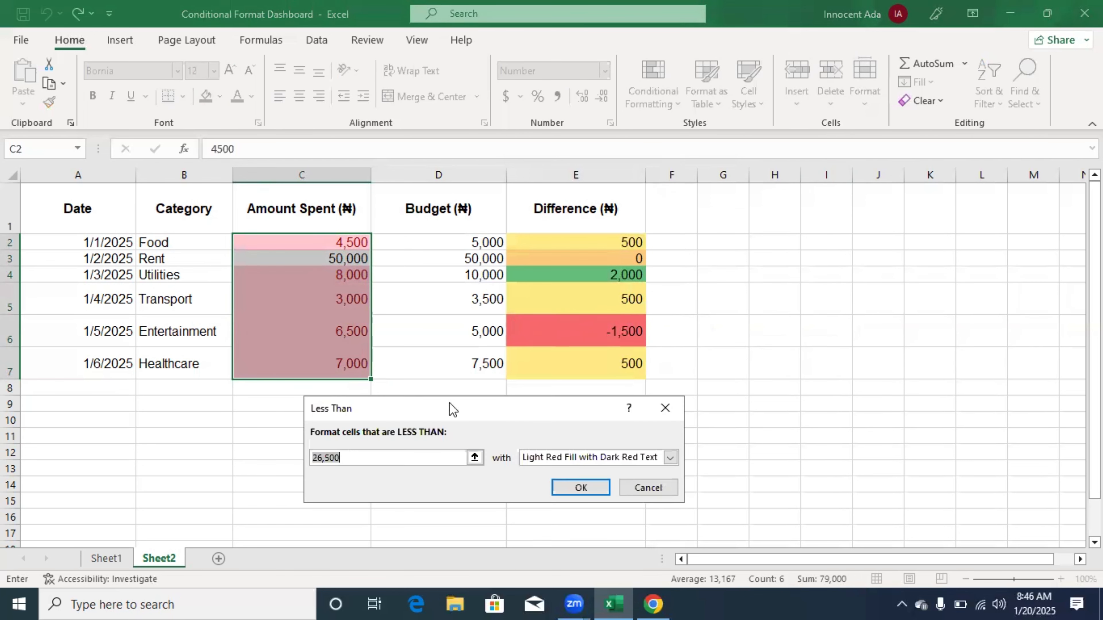
pyautogui.click(357, 458)
pyautogui.press('BackSpace')
pyautogui.press('BackSpace')
pyautogui.press('BackSpace')
pyautogui.press('BackSpace')
pyautogui.press('BackSpace')
pyautogui.press('BackSpace')
pyautogui.write('5000')
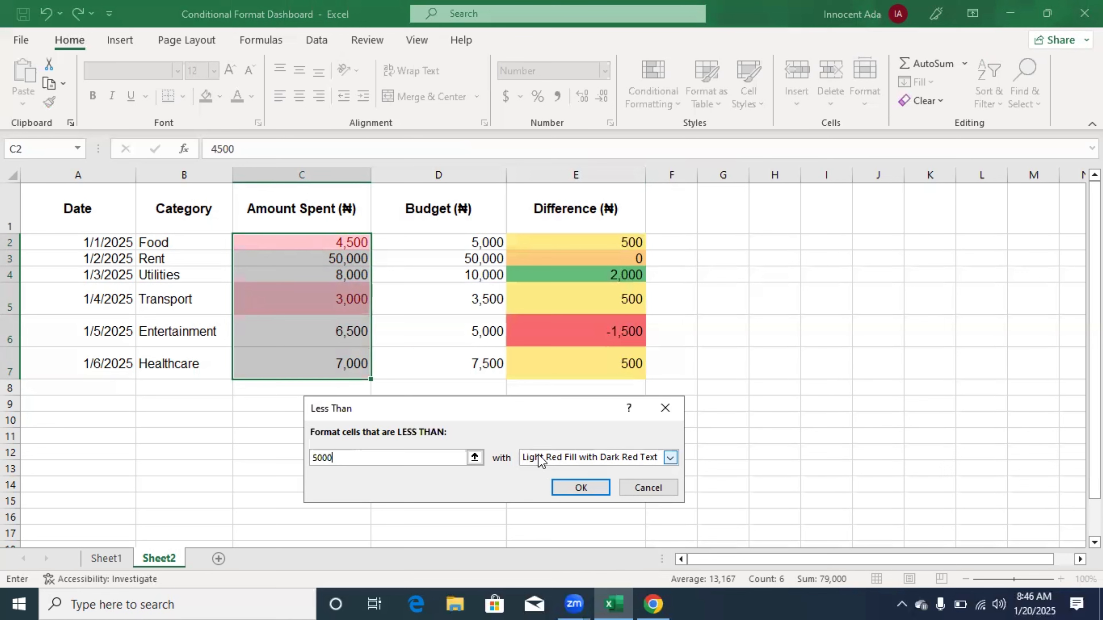
pyautogui.click(670, 459)
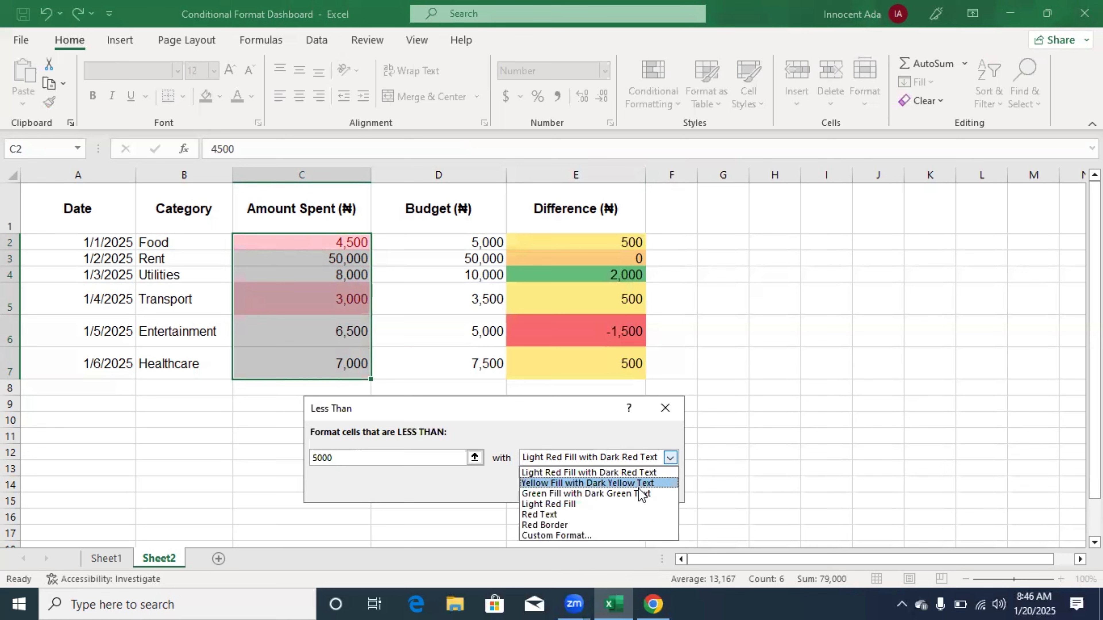
pyautogui.click(628, 497)
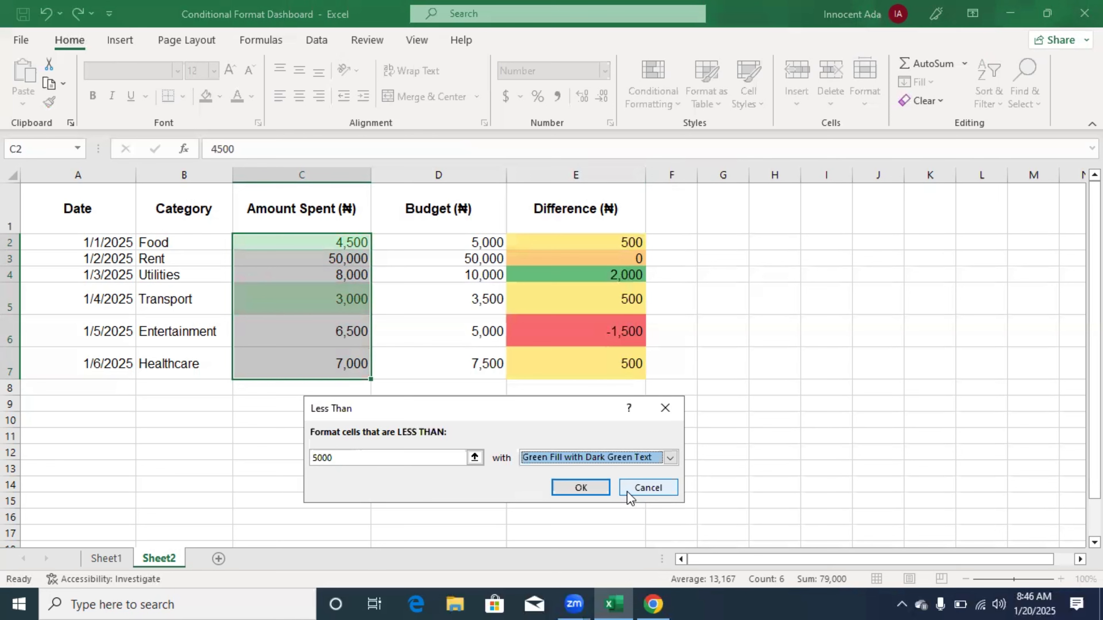
pyautogui.click(571, 487)
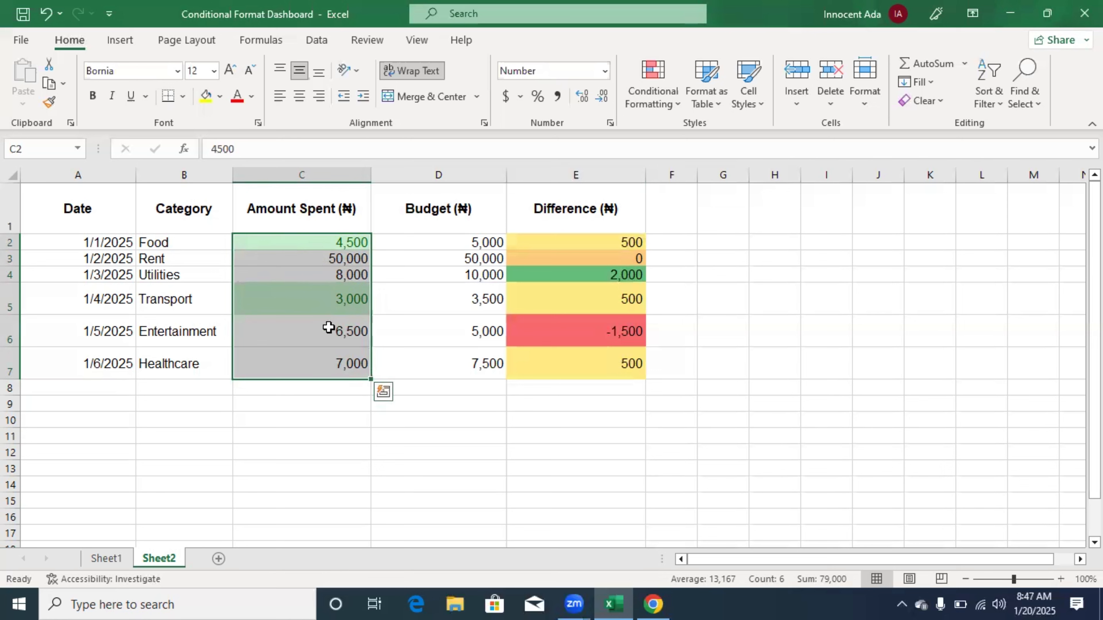
# - Highlight Amount Spent values between 5000 and 30000 with Yellow Fill with Dark Yellow Text
pyautogui.click(676, 106)
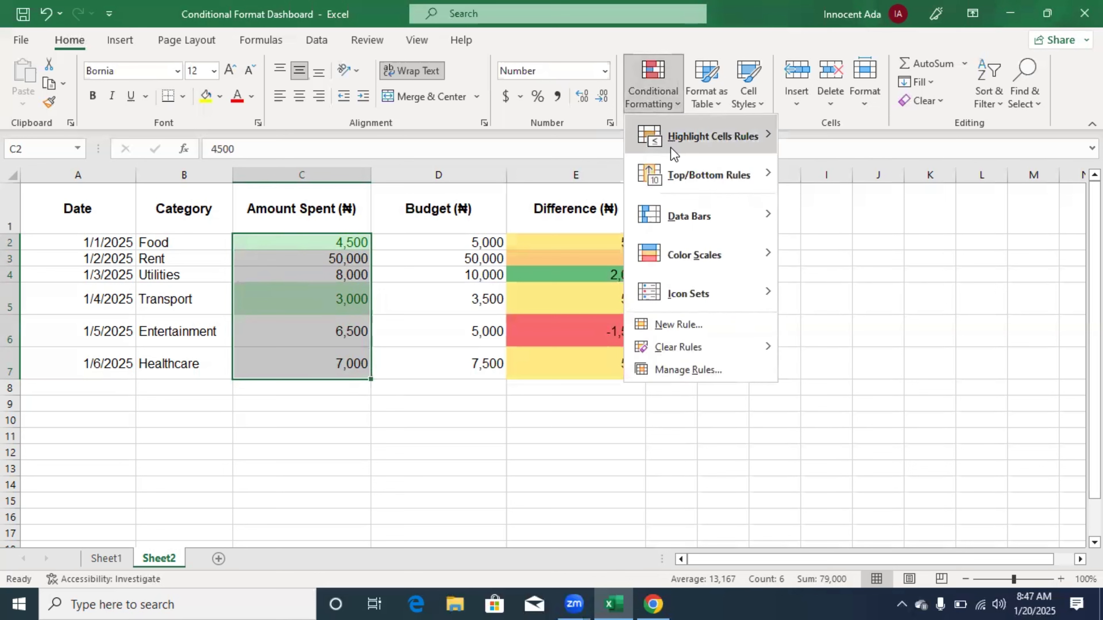
pyautogui.moveTo(670, 147)
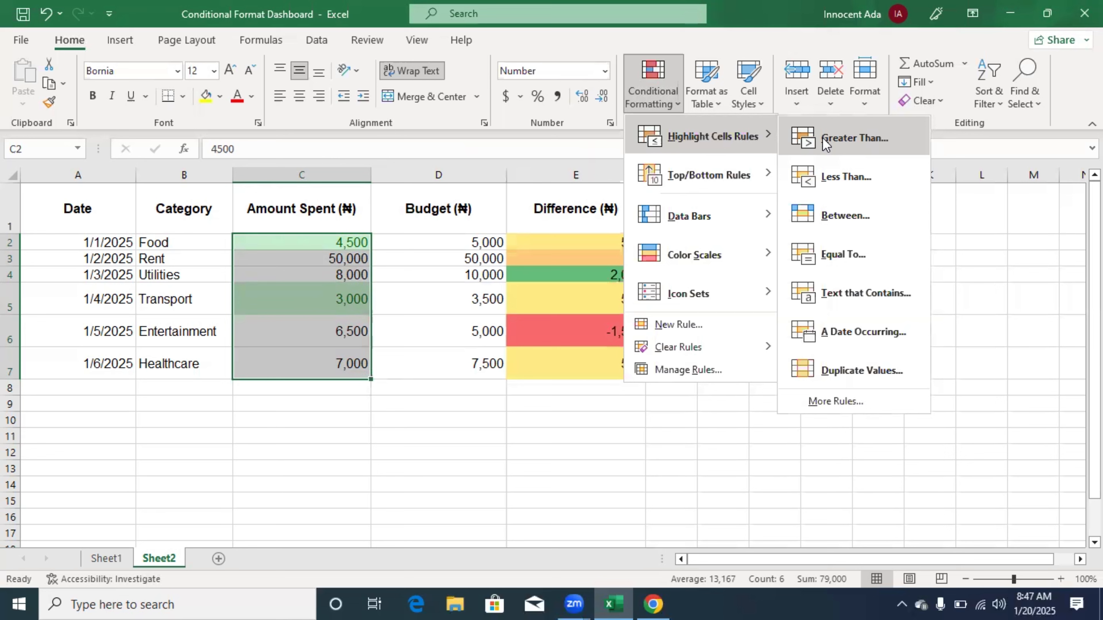
pyautogui.click(830, 220)
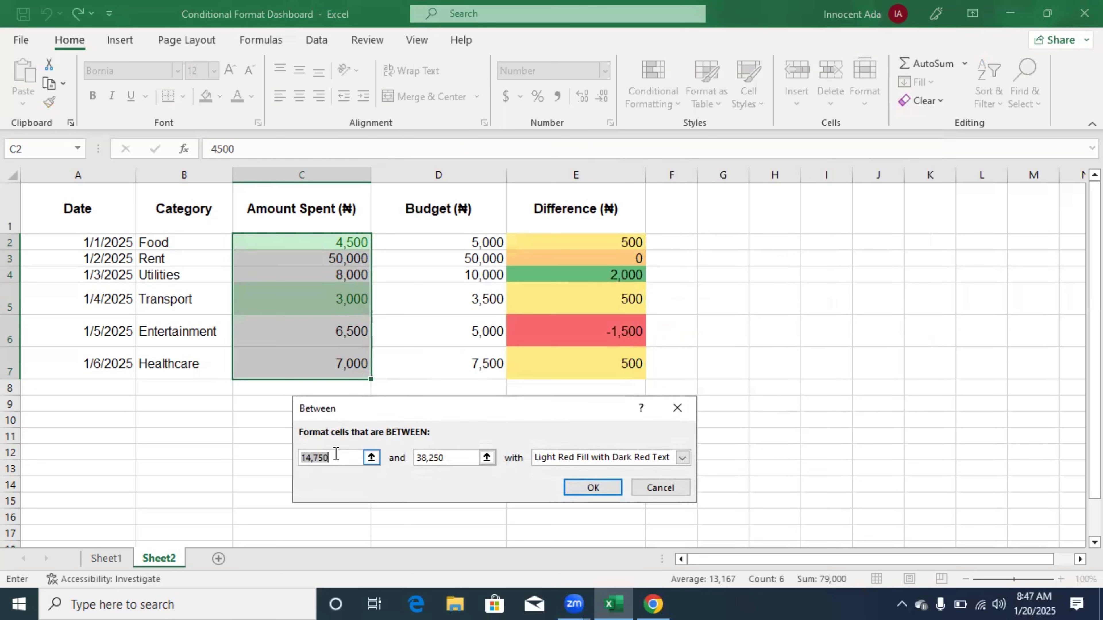
pyautogui.press('BackSpace')
pyautogui.write('5000')
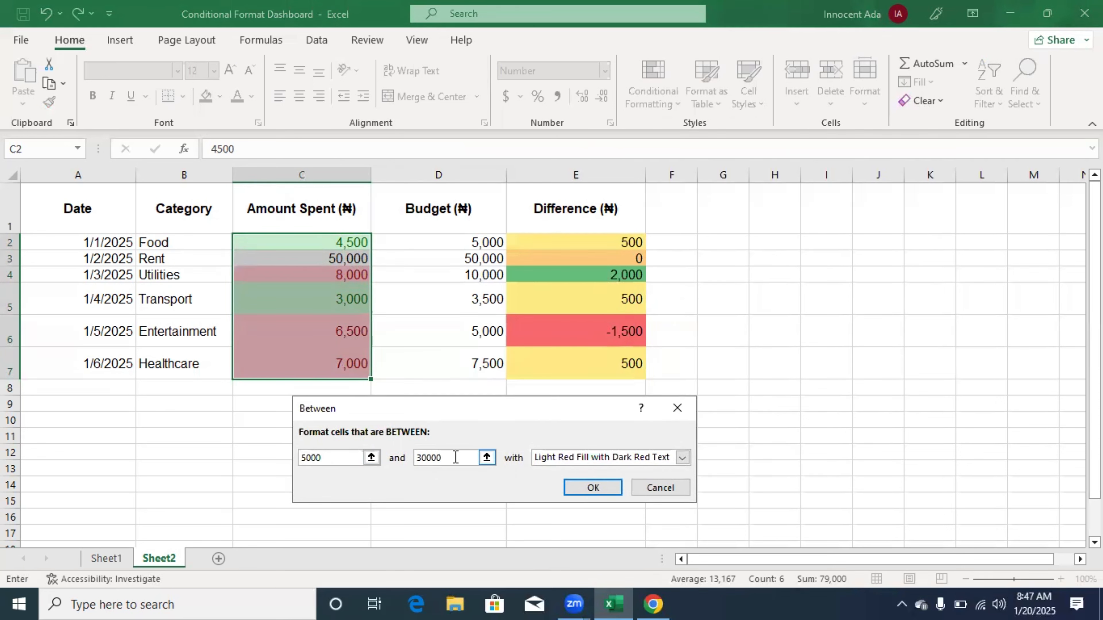
pyautogui.click(682, 458)
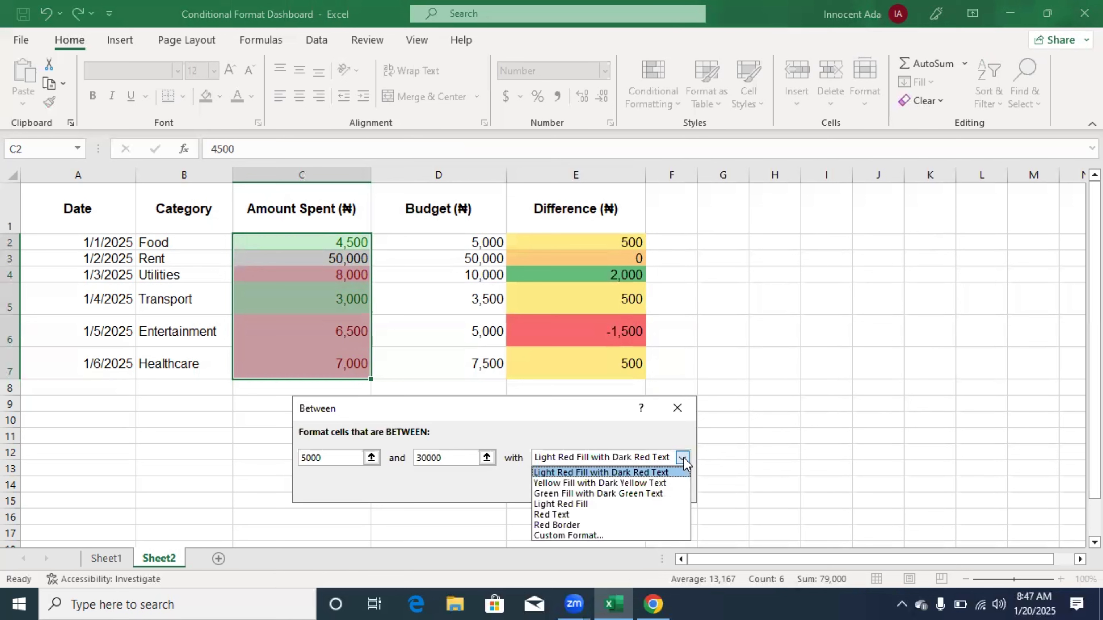
pyautogui.click(638, 483)
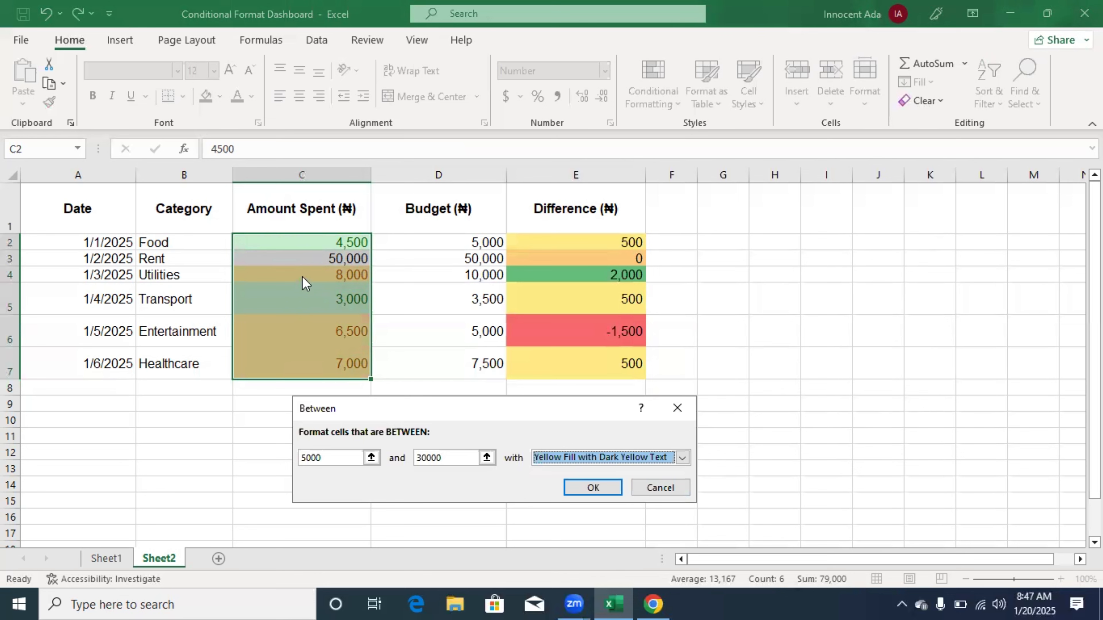
pyautogui.click(593, 487)
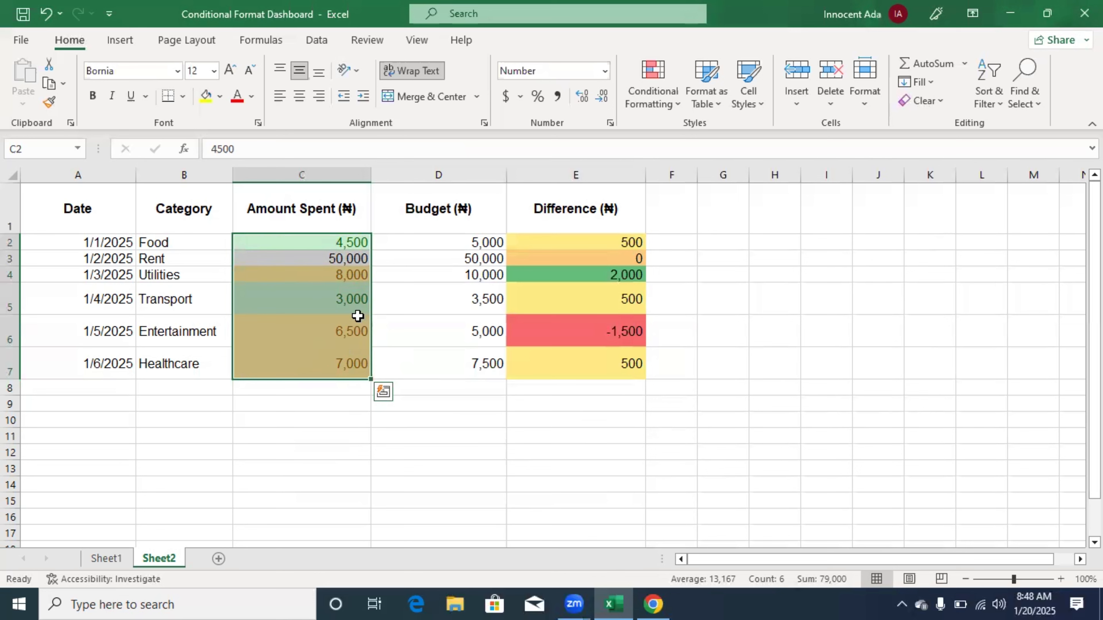
# - Highlight Amount Spent values greater than 30000 with Light Red Fill with Dark Red Text, and deselect the range
pyautogui.click(680, 98)
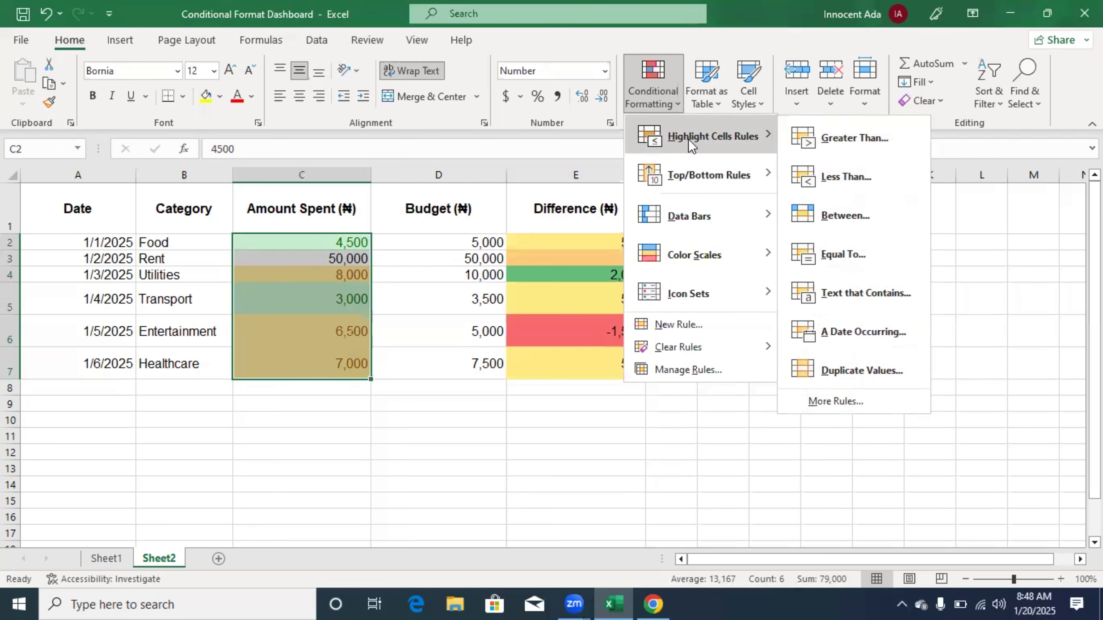
pyautogui.click(825, 138)
pyautogui.press('BackSpace')
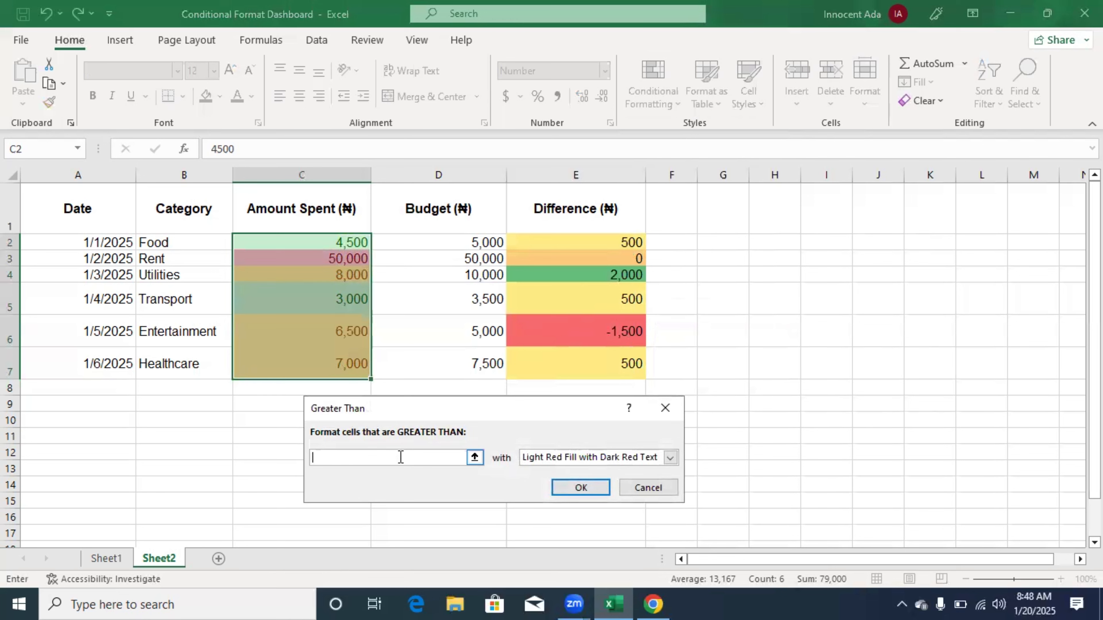
pyautogui.write('30')
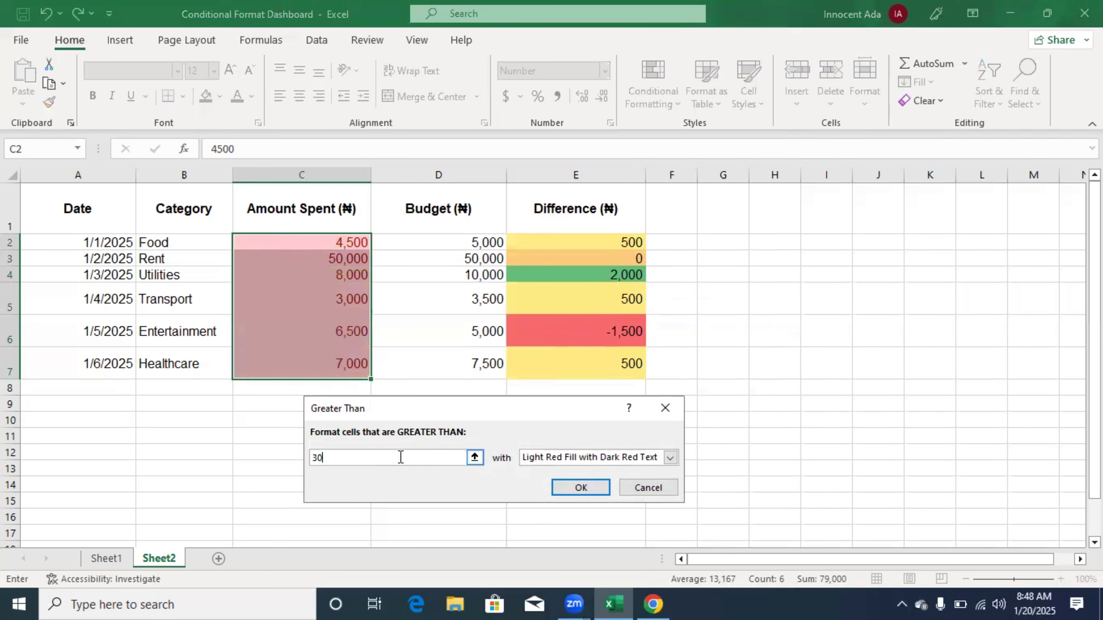
pyautogui.write('000')
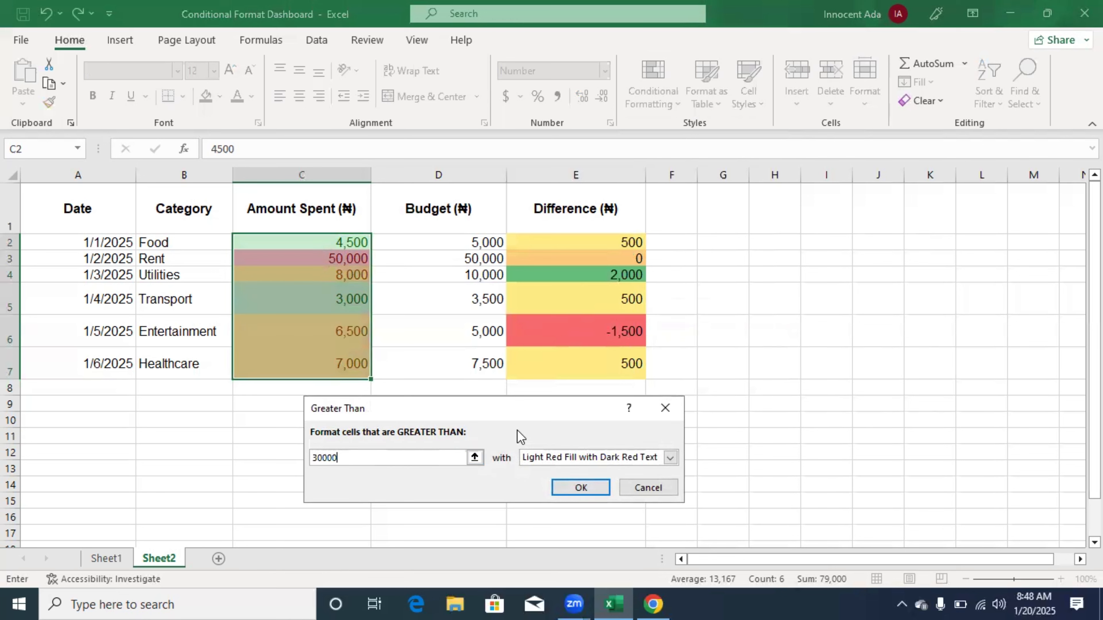
pyautogui.click(669, 458)
pyautogui.click(591, 494)
pyautogui.click(571, 483)
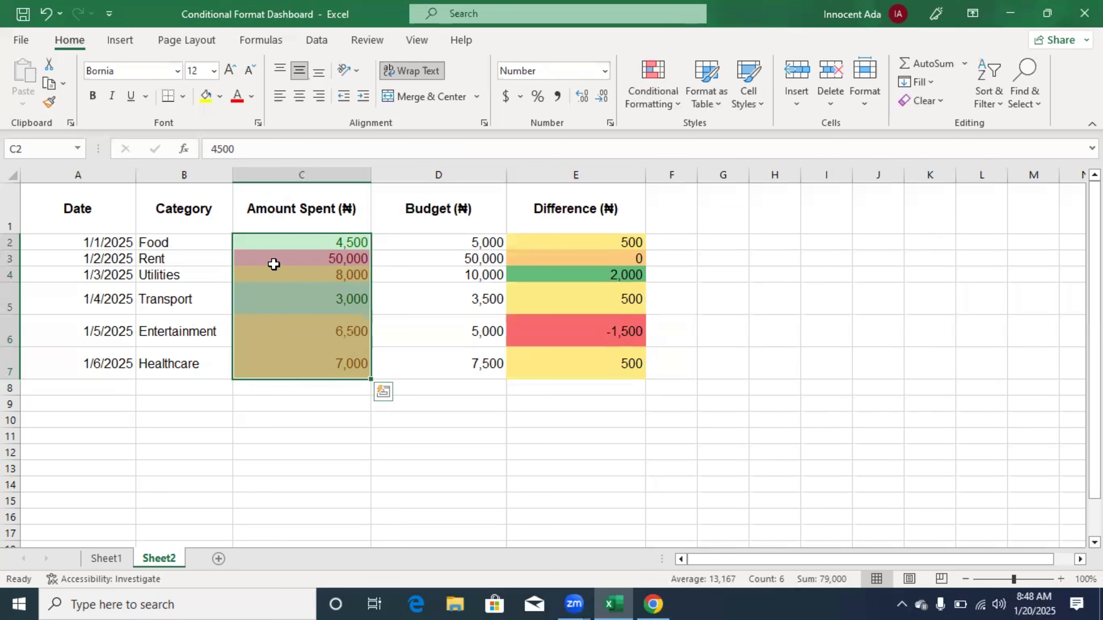
pyautogui.click(324, 242)
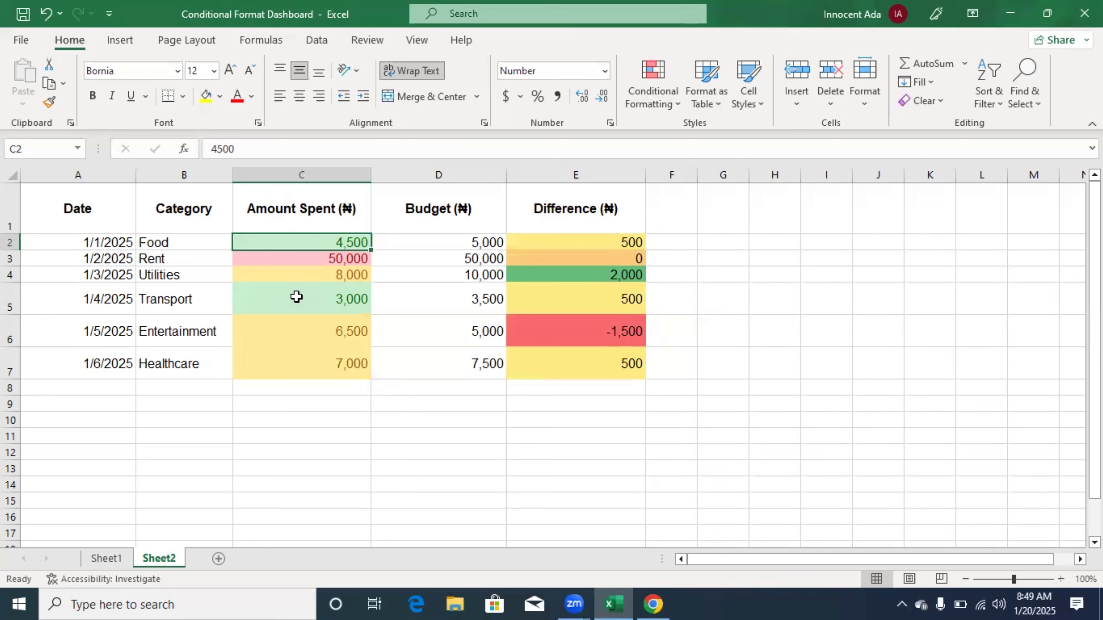
# - Apply red gradient-fill data bars to the Budget values in D2:D7
pyautogui.moveTo(464, 244); pyautogui.dragTo(453, 369)
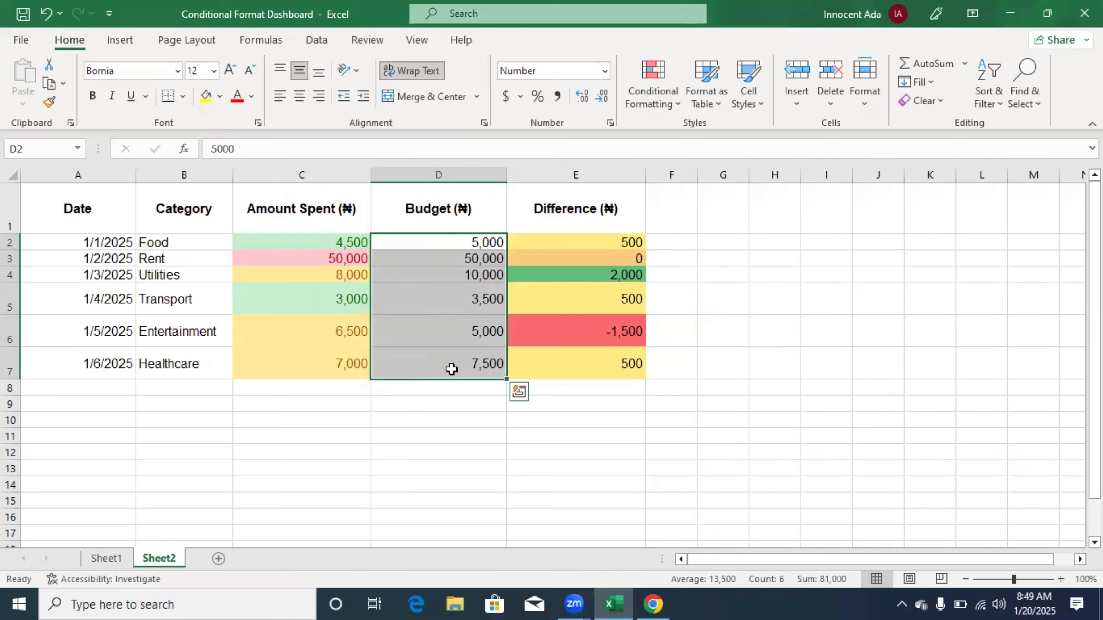
pyautogui.click(679, 103)
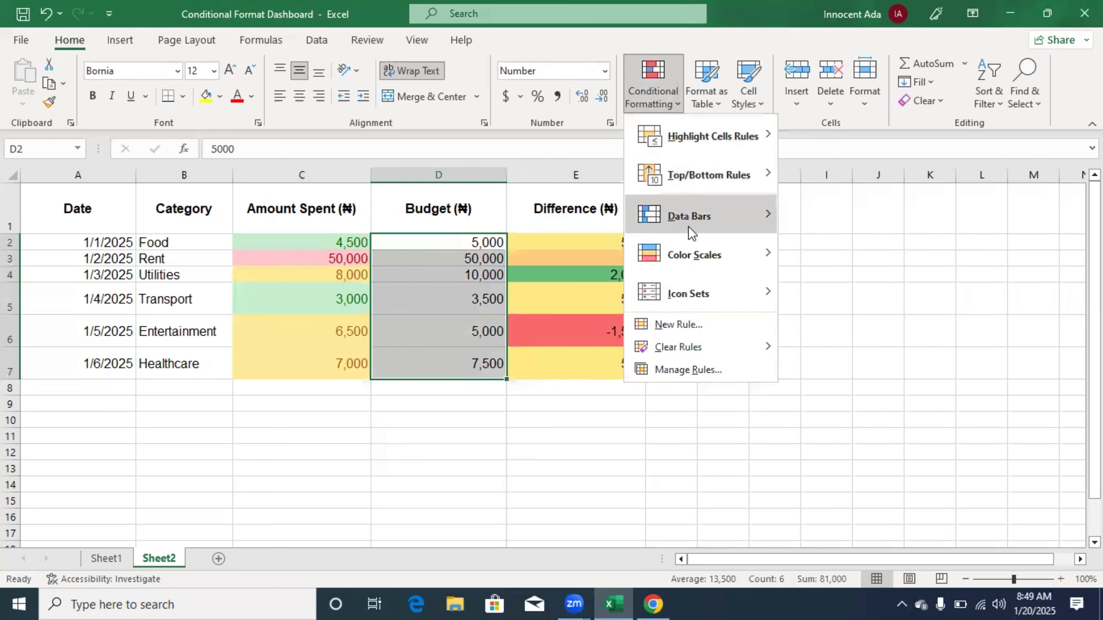
pyautogui.moveTo(691, 233)
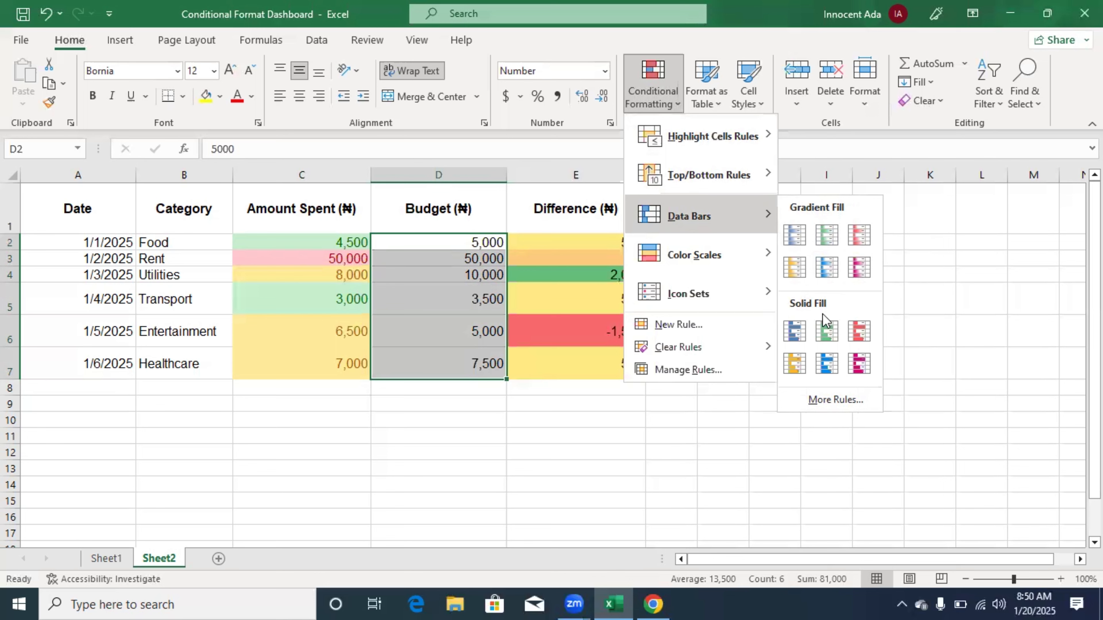
pyautogui.click(859, 237)
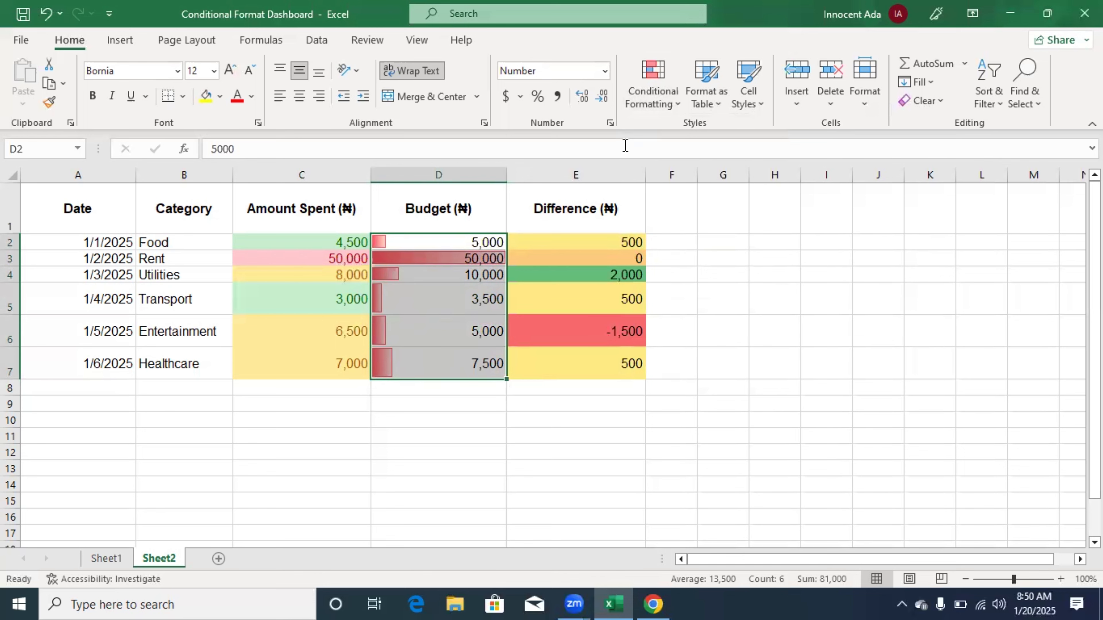
pyautogui.click(674, 107)
pyautogui.moveTo(707, 138)
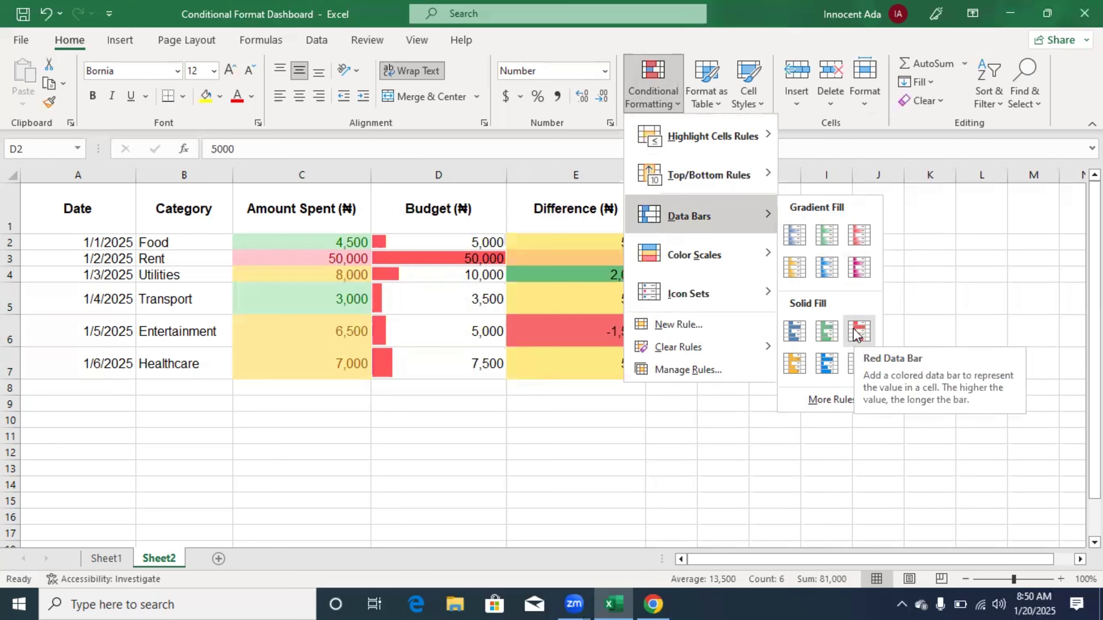
pyautogui.click(860, 234)
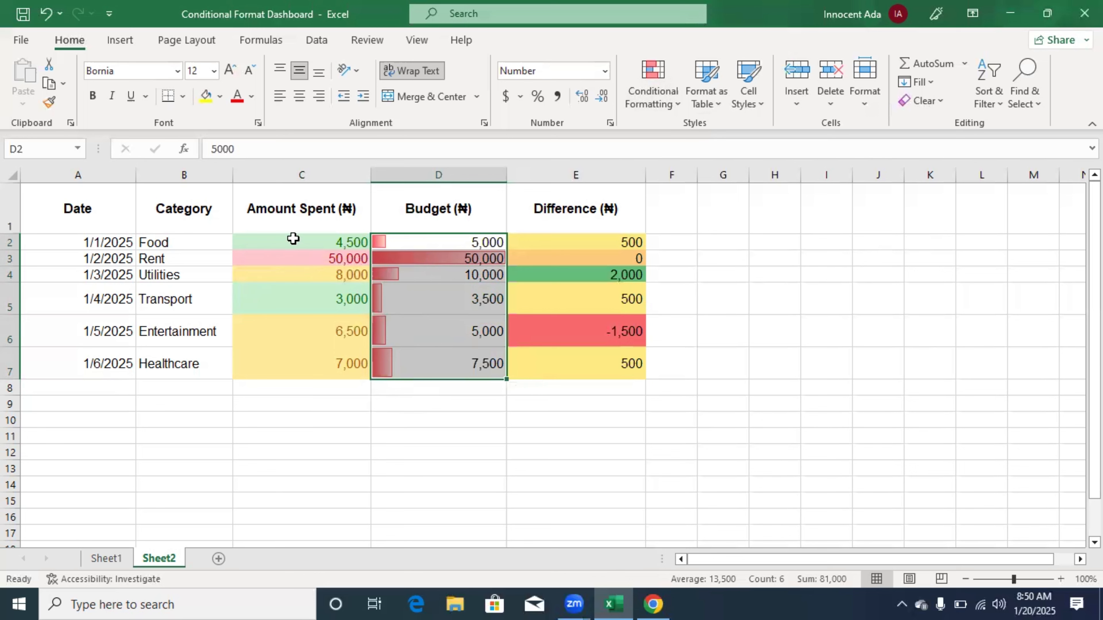
# - Apply blue gradient-fill data bars to the Amount Spent values in C2:C7, and make the Rent row slightly taller
pyautogui.moveTo(293, 238); pyautogui.dragTo(306, 366)
pyautogui.click(671, 103)
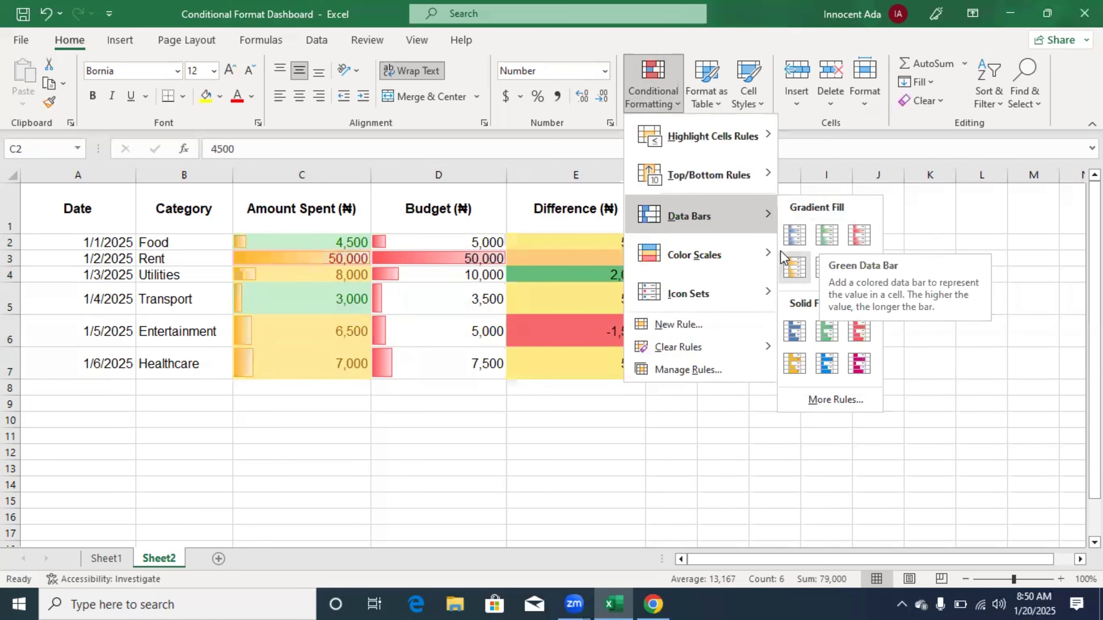
pyautogui.click(788, 234)
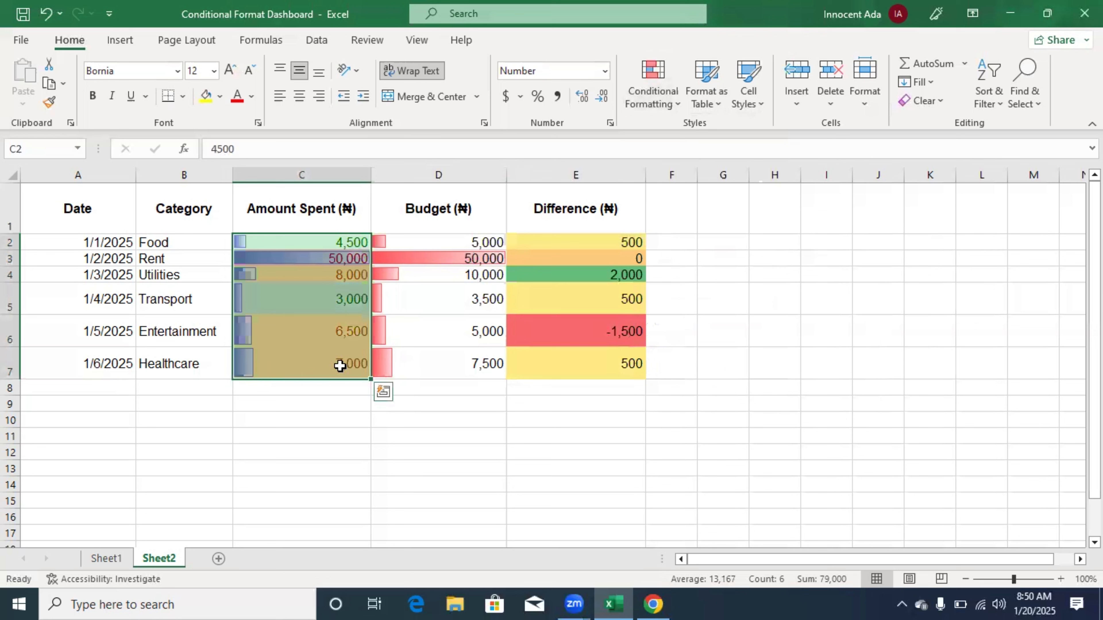
pyautogui.click(322, 406)
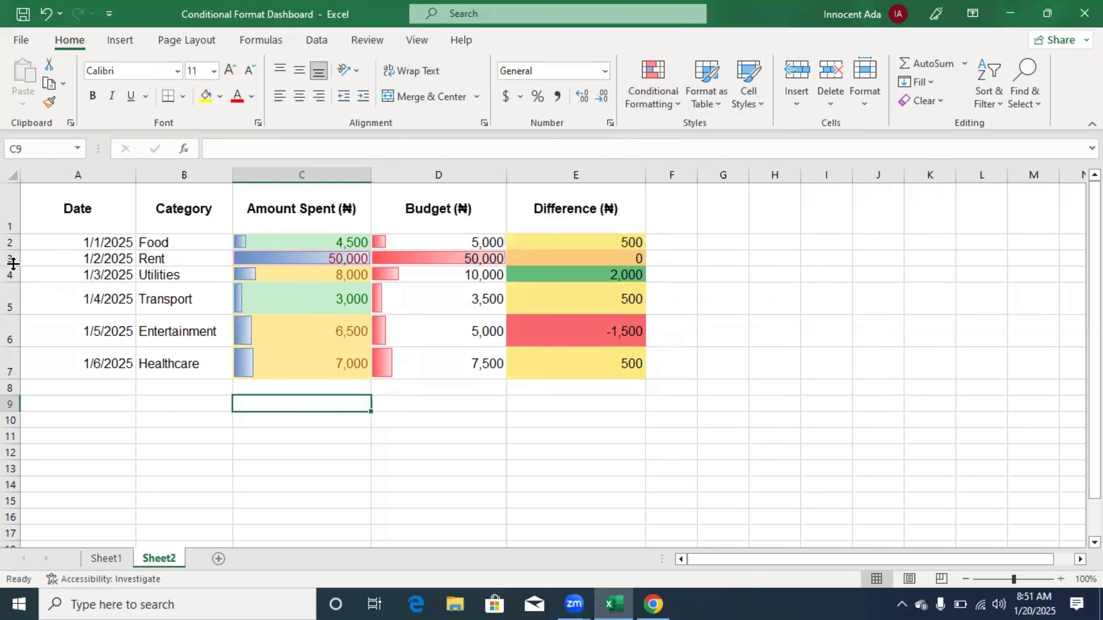
pyautogui.moveTo(12, 266); pyautogui.dragTo(17, 274)
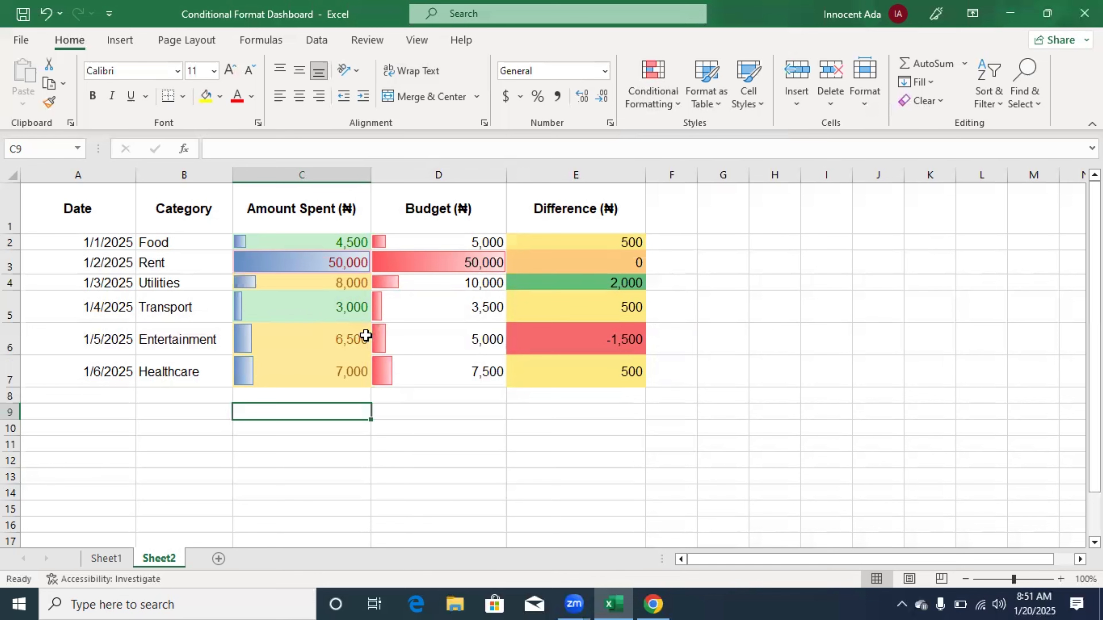
# - Add the 3 Traffic Lights (Rimmed) icon set to the Difference values in E2:E7, and deselect the range
pyautogui.moveTo(544, 241); pyautogui.dragTo(558, 371)
pyautogui.click(677, 106)
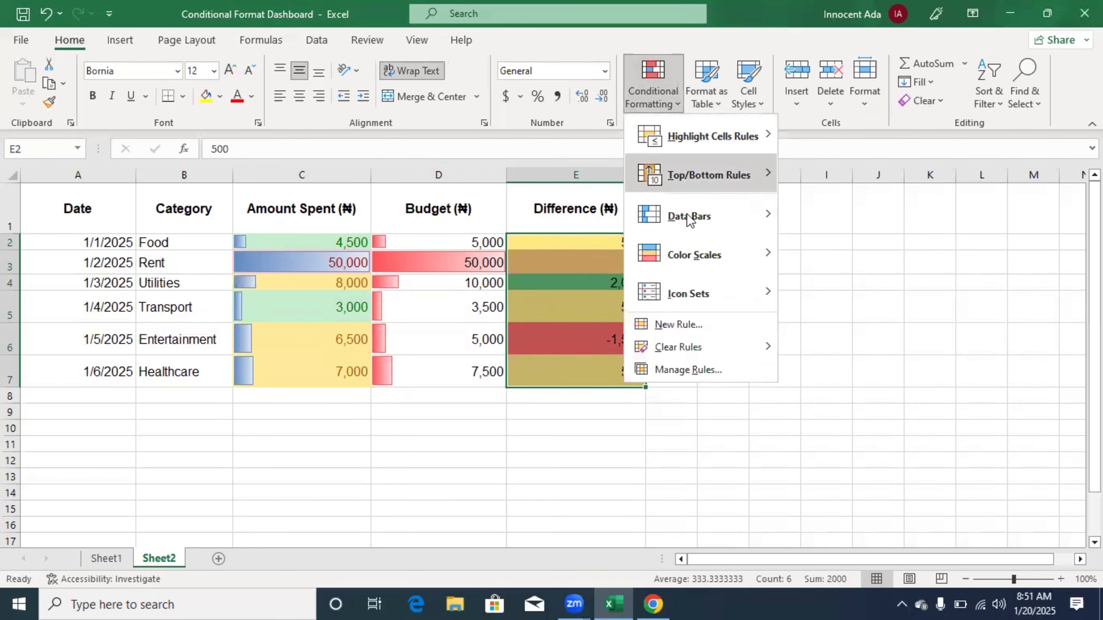
pyautogui.moveTo(696, 281)
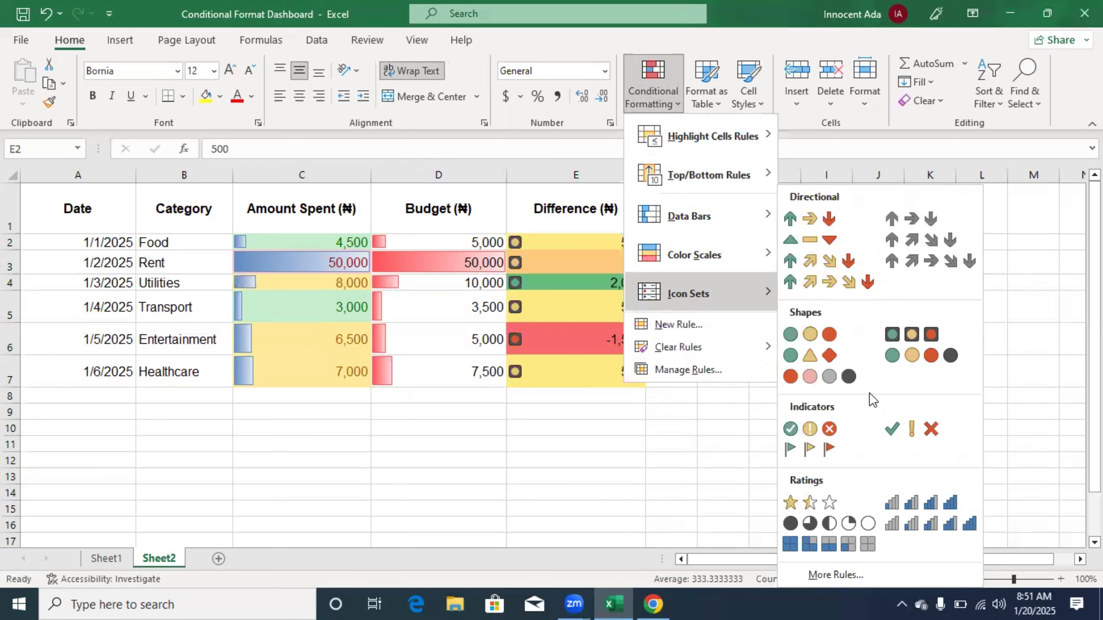
pyautogui.click(913, 337)
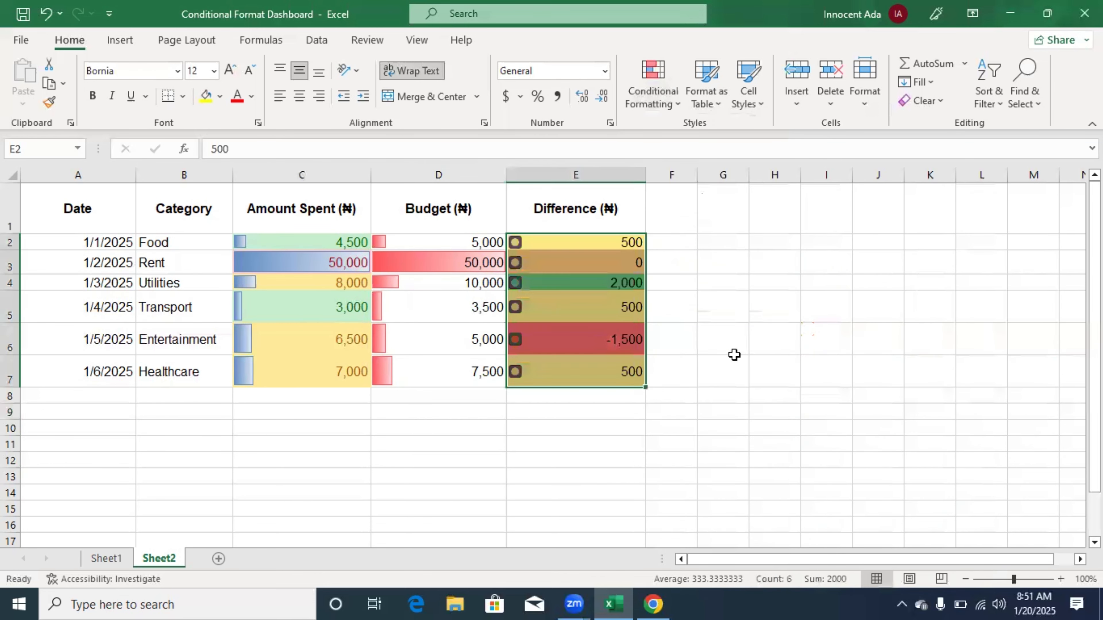
pyautogui.click(563, 429)
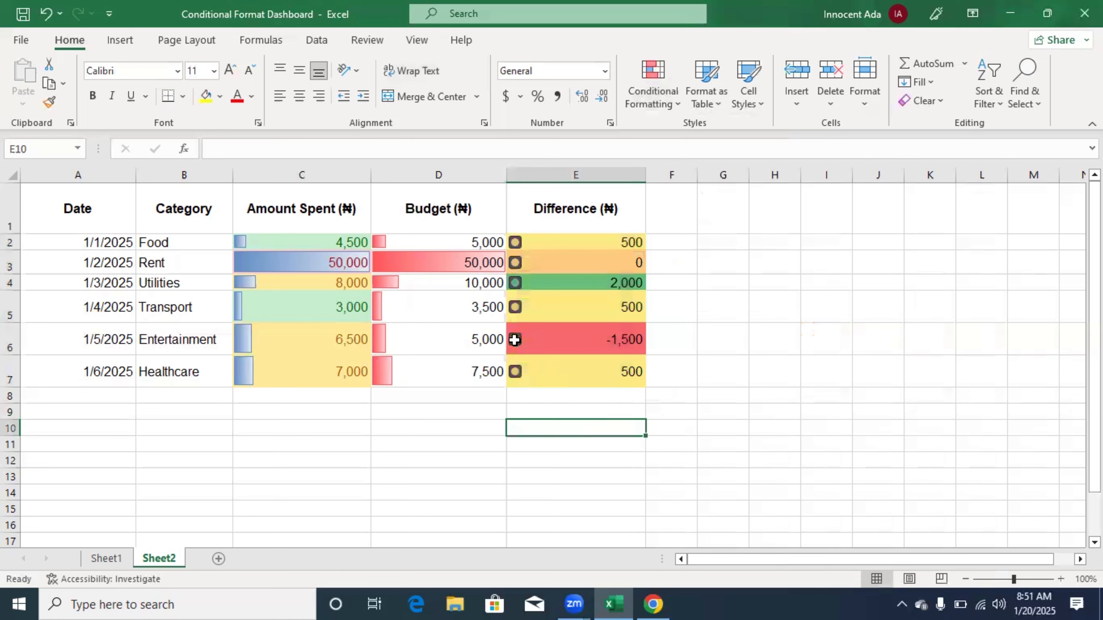